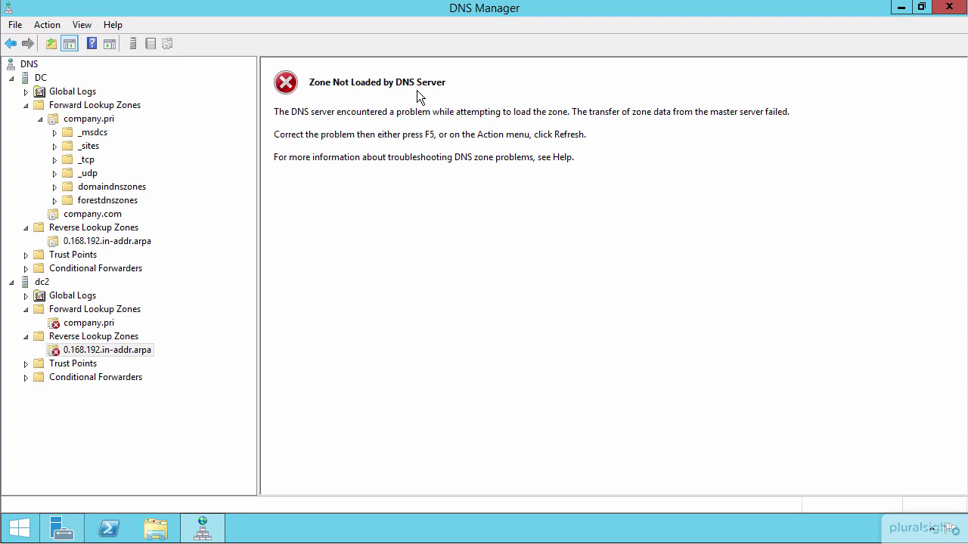
- Check the company.pri zone on dc2, then open the properties of DC's company.pri zone and review its zone transfer settings
{"action": "left_click", "coordinate": [85, 324]}
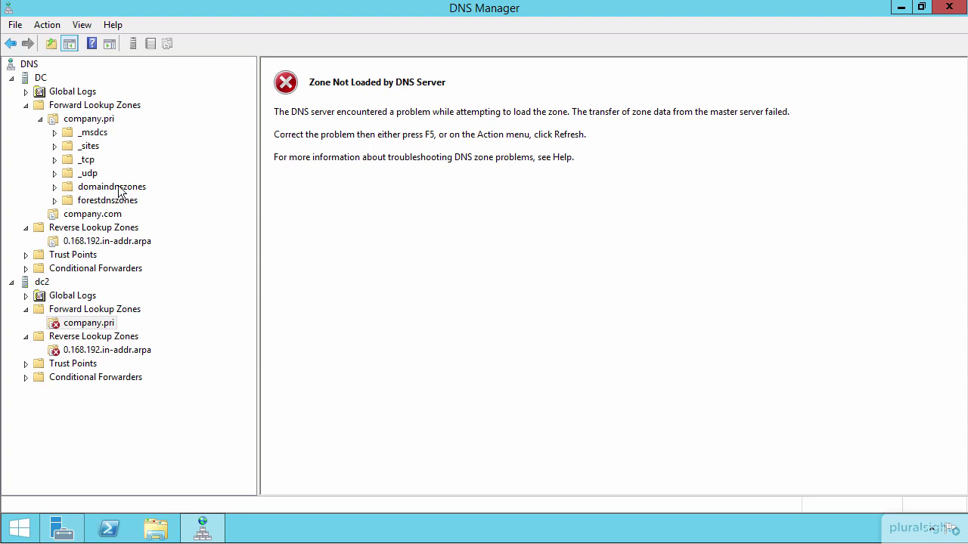
{"action": "left_click", "coordinate": [83, 121]}
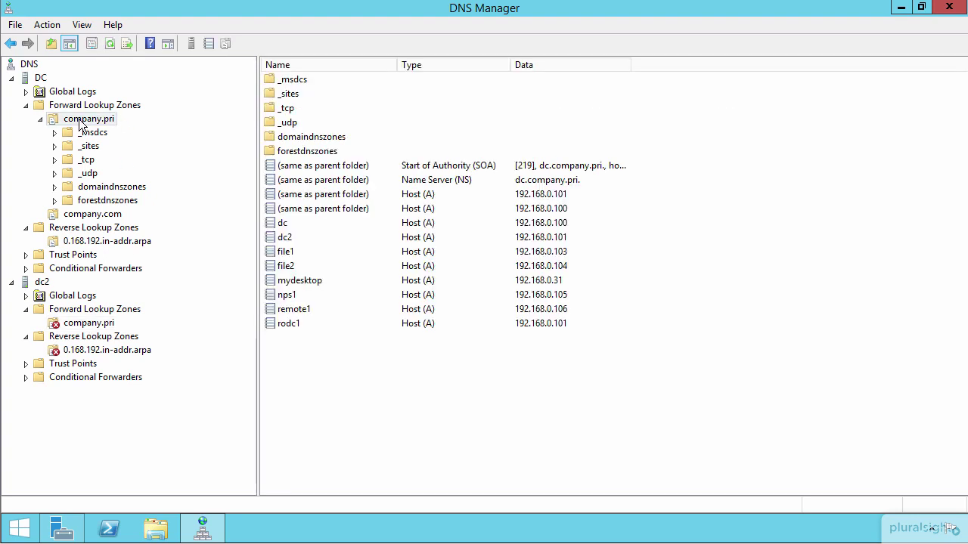
{"action": "right_click", "coordinate": [79, 121]}
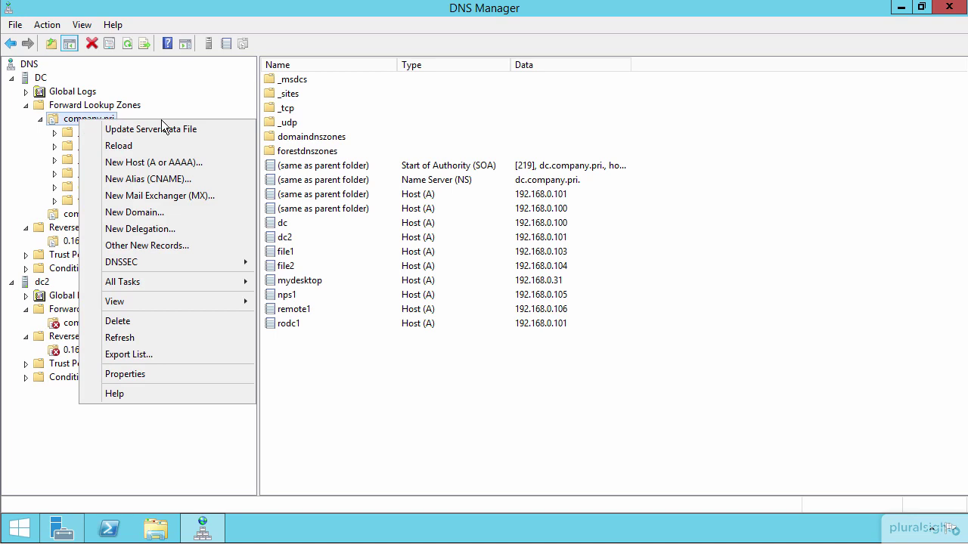
{"action": "left_click", "coordinate": [159, 374]}
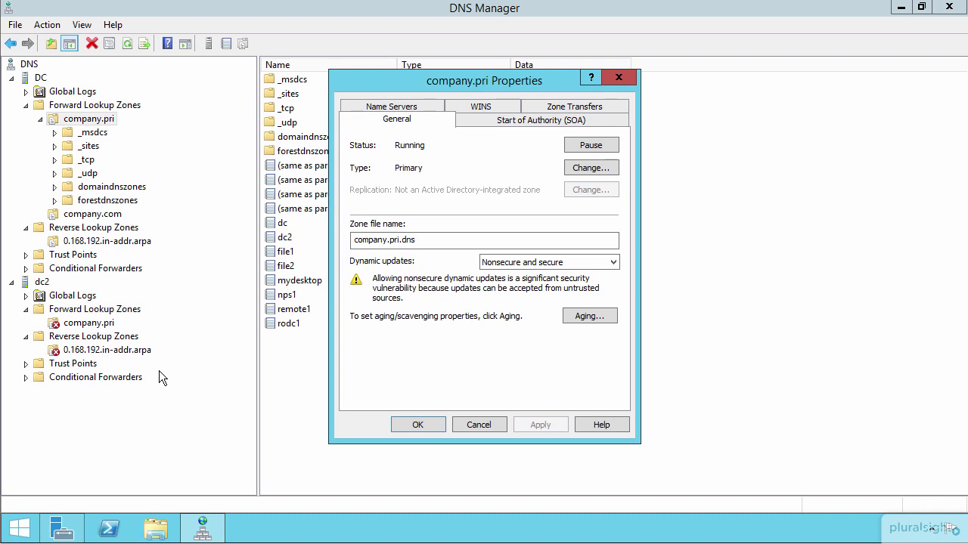
{"action": "left_click", "coordinate": [595, 105]}
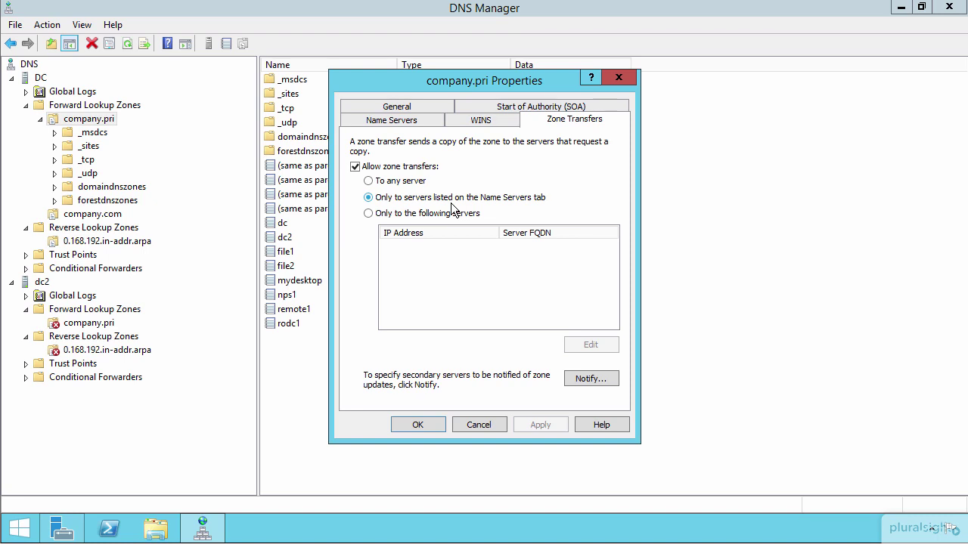
- Add dc2.company.pri as a name server for DC's company.pri forward lookup zone, resolving its IP address, and save the zone properties
{"action": "left_click", "coordinate": [413, 123]}
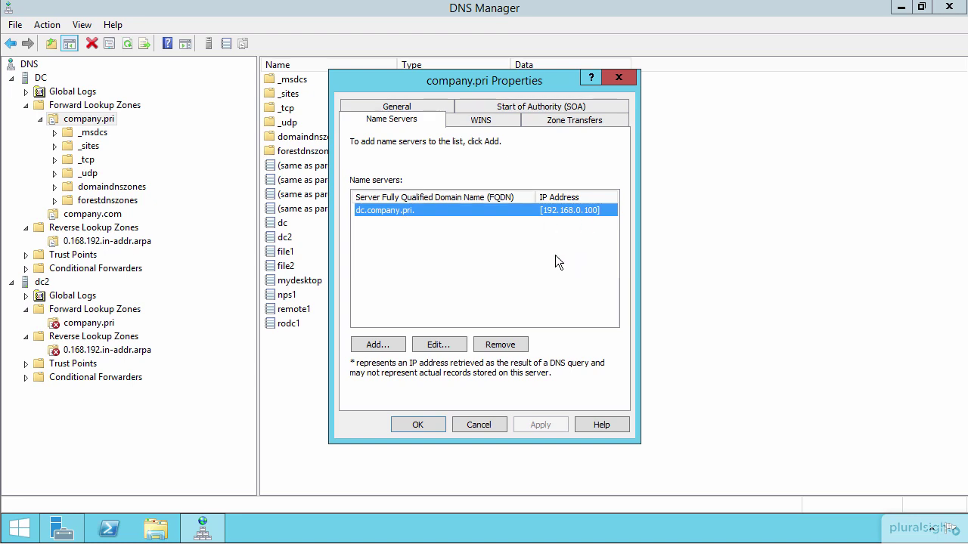
{"action": "left_click", "coordinate": [377, 344]}
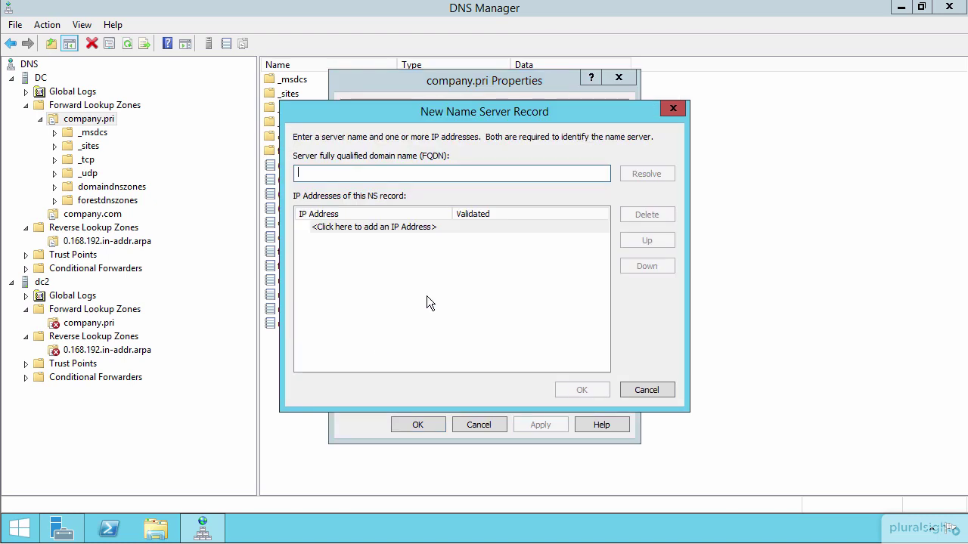
{"action": "type", "text": "dc2.company.pri"}
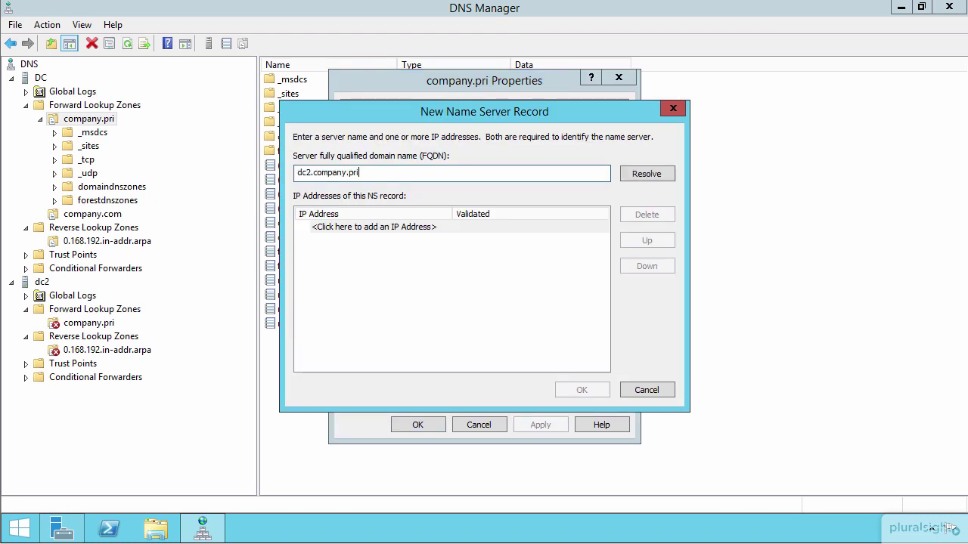
{"action": "left_click", "coordinate": [643, 172]}
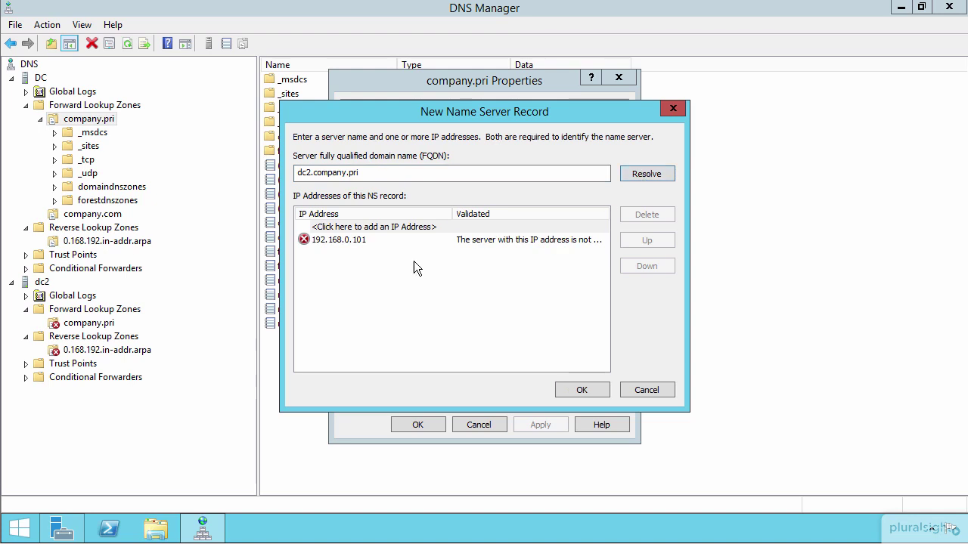
{"action": "left_click", "coordinate": [342, 242]}
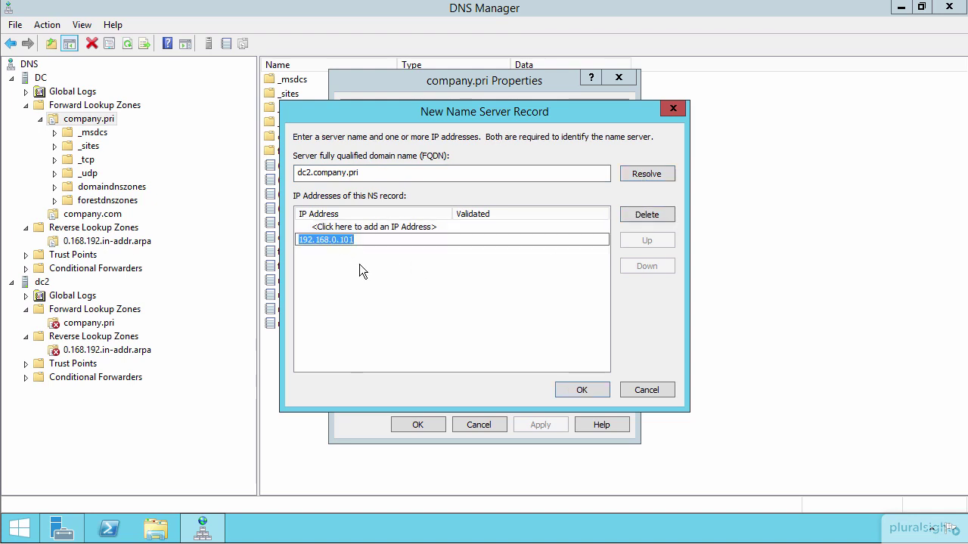
{"action": "left_click", "coordinate": [360, 264]}
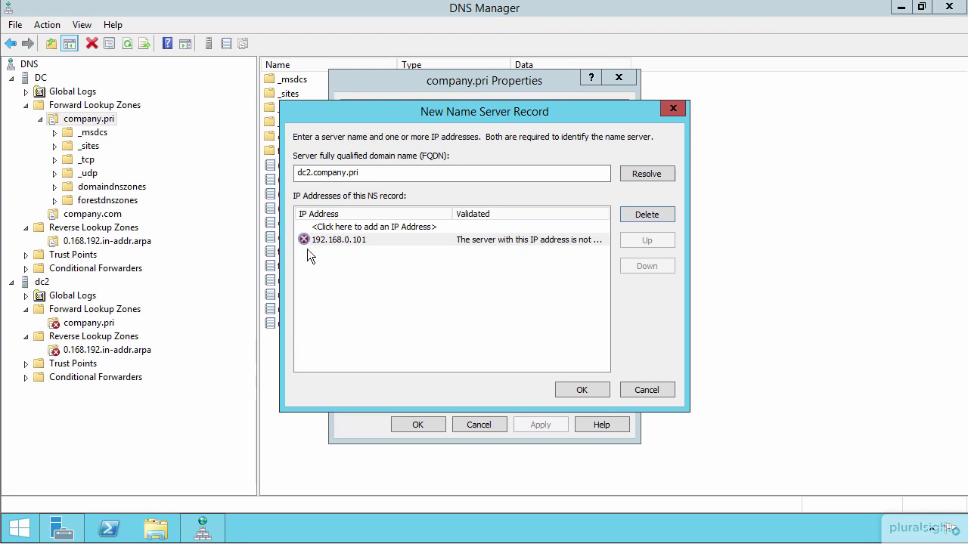
{"action": "left_click", "coordinate": [551, 229]}
{"action": "left_click", "coordinate": [545, 239]}
{"action": "left_click", "coordinate": [503, 273]}
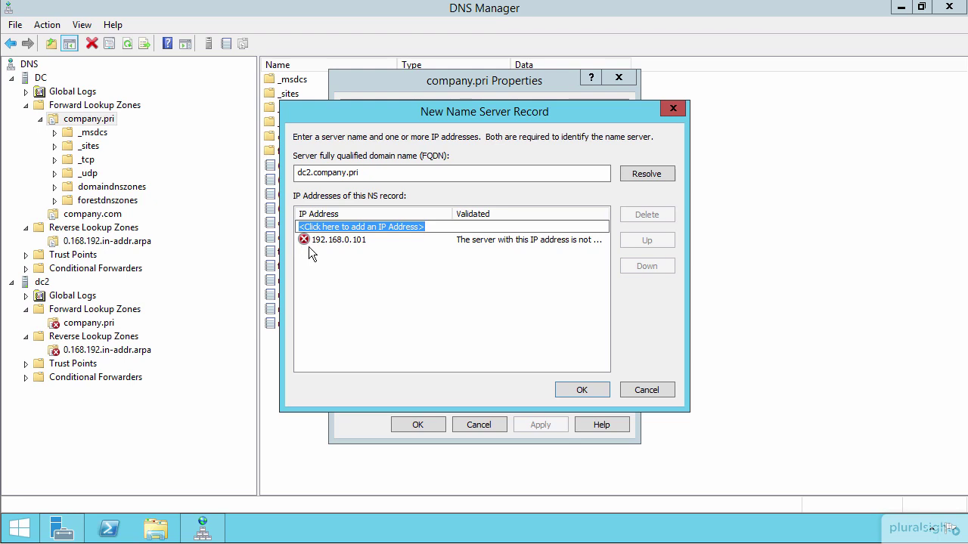
{"action": "left_click", "coordinate": [583, 390]}
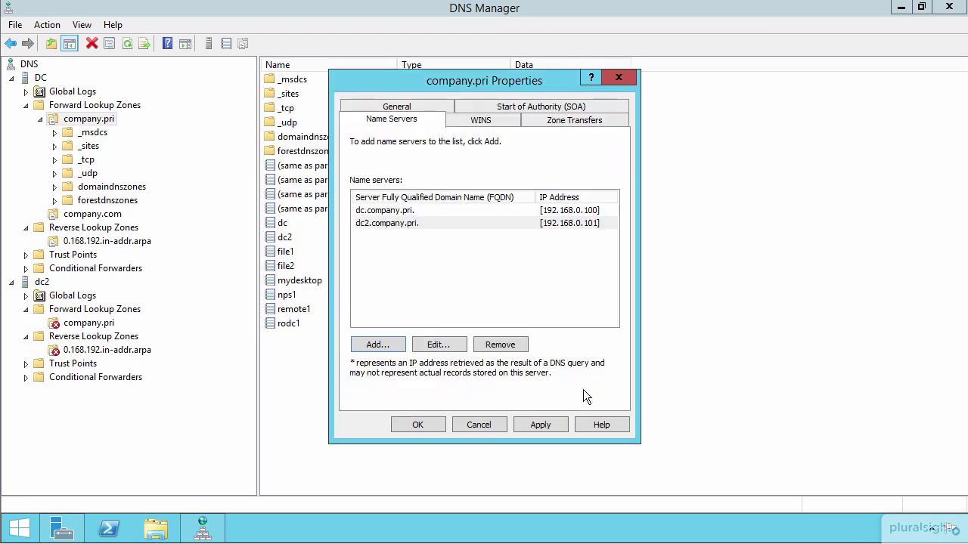
{"action": "left_click", "coordinate": [391, 223]}
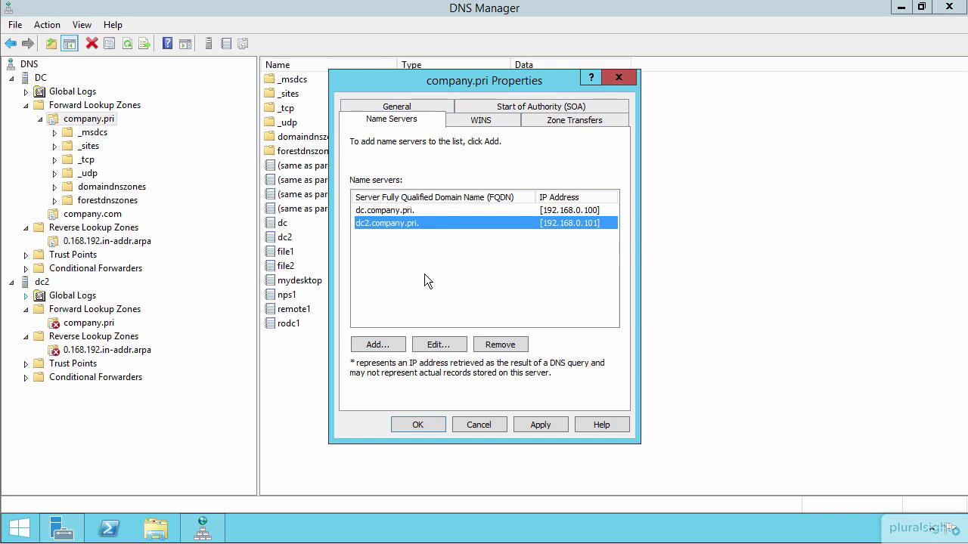
{"action": "left_click", "coordinate": [418, 425]}
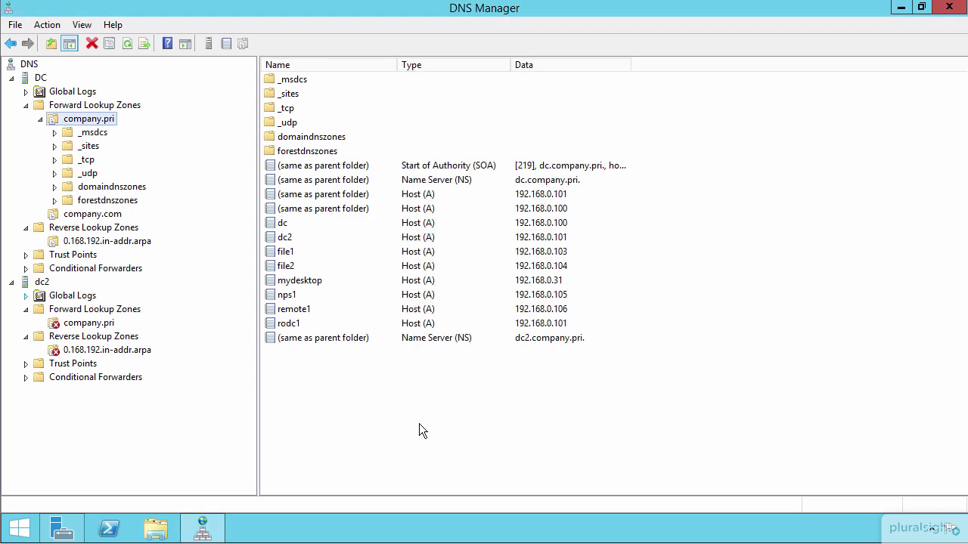
- Add dc2.company.pri, with its resolved IP address, as a name server for DC's 0.168.192.in-addr.arpa reverse lookup zone and save the properties
{"action": "left_click", "coordinate": [94, 242]}
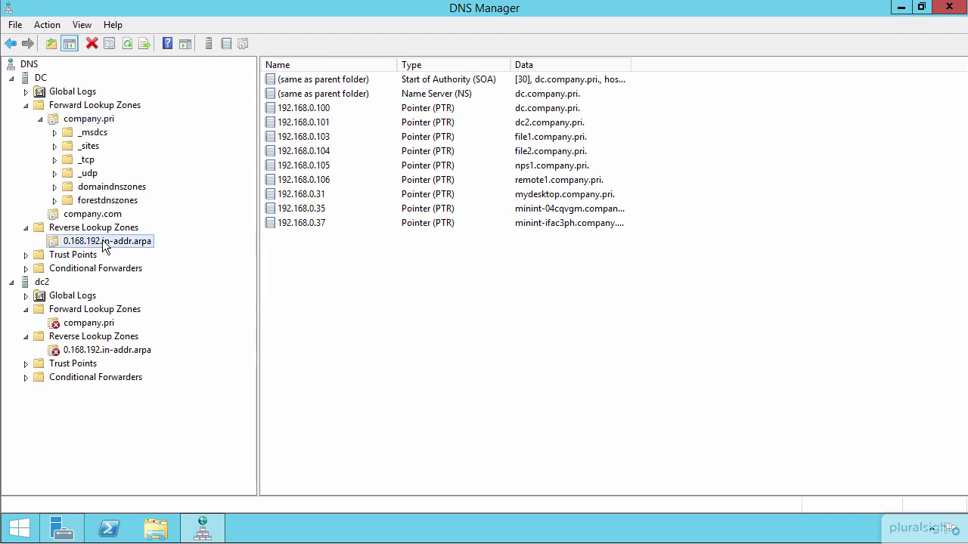
{"action": "right_click", "coordinate": [115, 237]}
{"action": "left_click", "coordinate": [198, 455]}
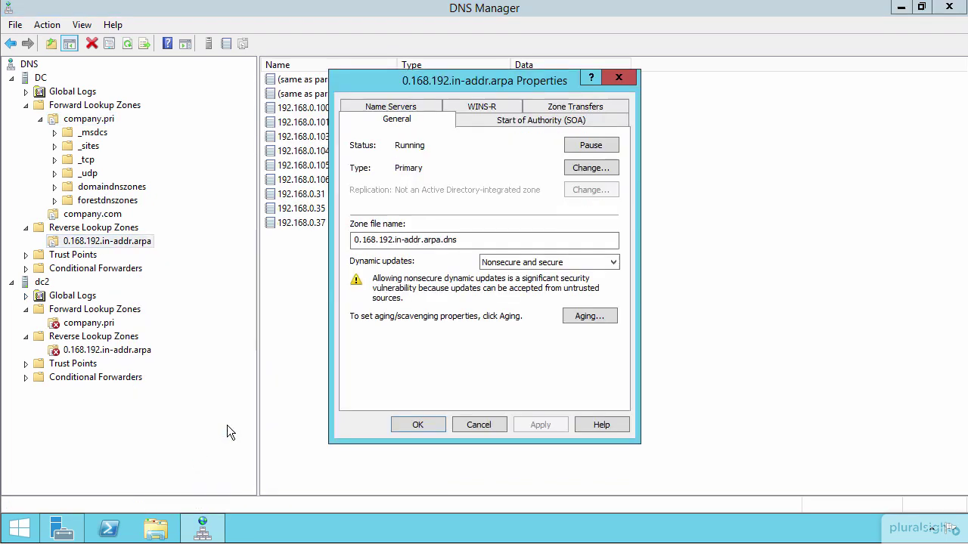
{"action": "left_click", "coordinate": [415, 106]}
{"action": "left_click", "coordinate": [380, 345]}
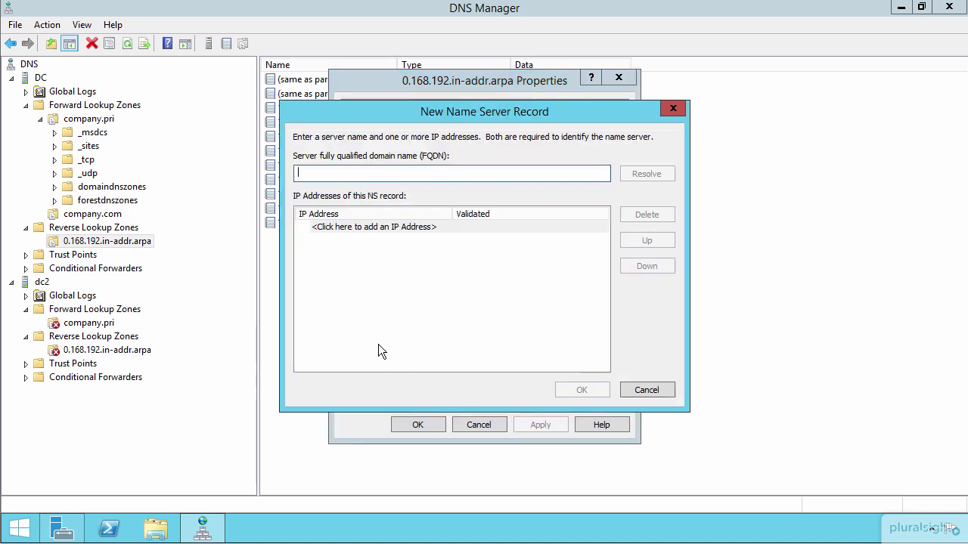
{"action": "type", "text": "dc2.com"}
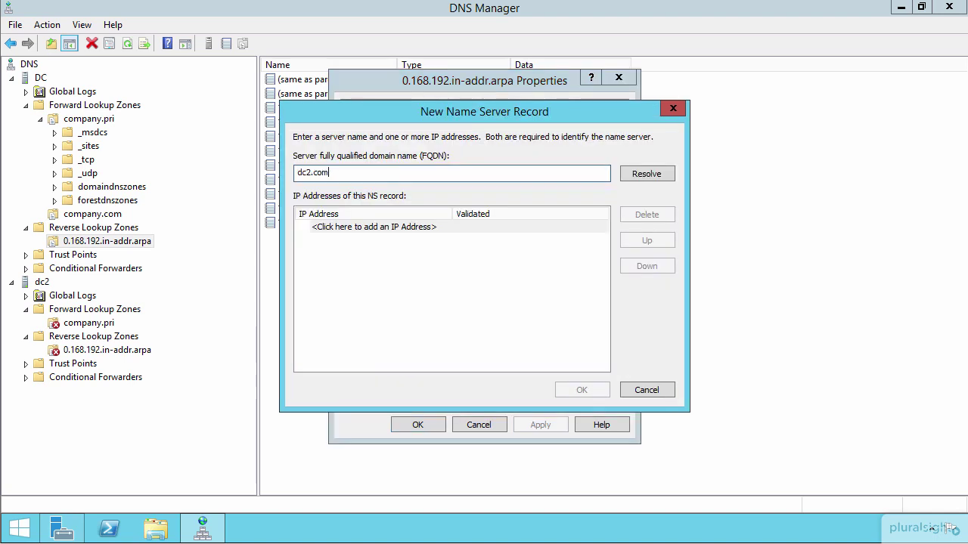
{"action": "type", "text": "pany.pri"}
{"action": "left_click", "coordinate": [648, 173]}
{"action": "left_click", "coordinate": [581, 390]}
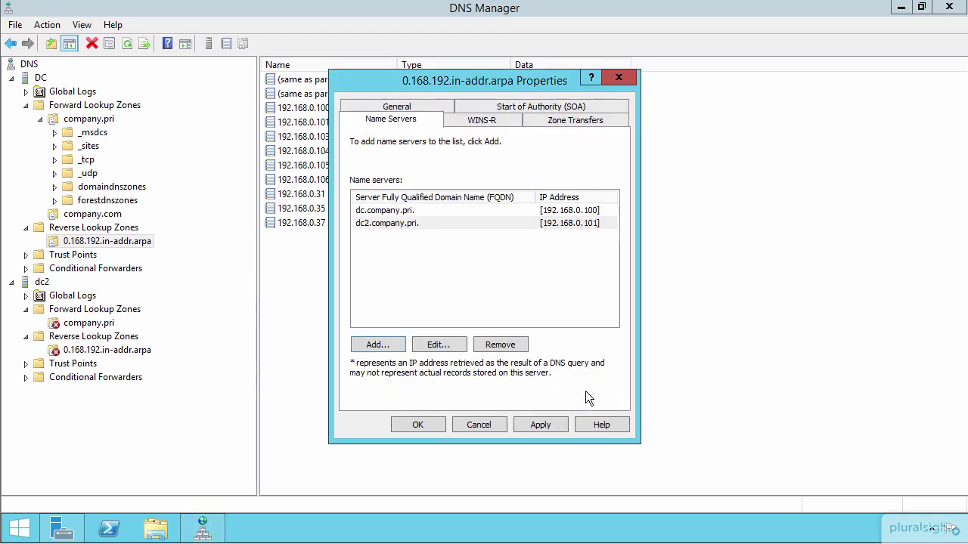
{"action": "left_click", "coordinate": [430, 425]}
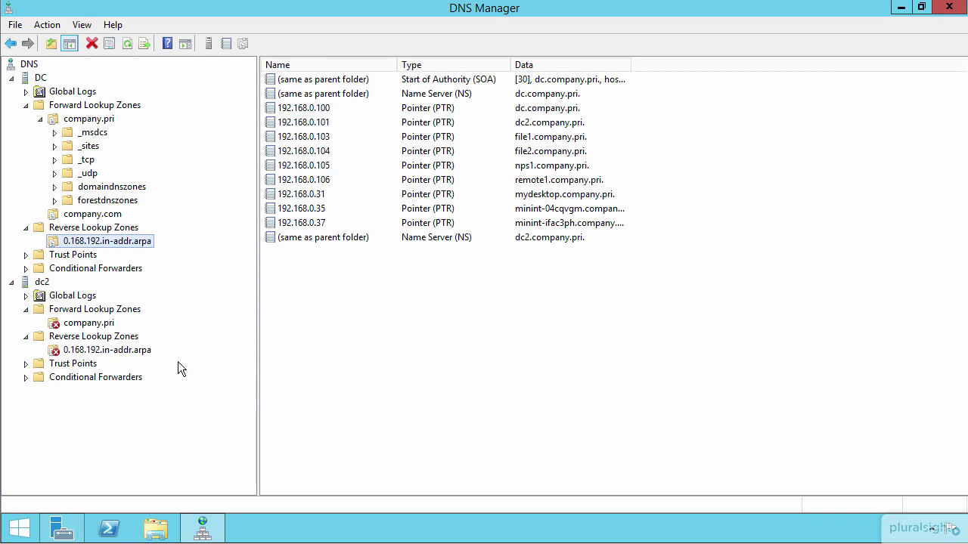
- Refresh the company.pri forward zone and the 0.168.192.in-addr.arpa reverse zone on dc2 to load their records
{"action": "left_click", "coordinate": [85, 324]}
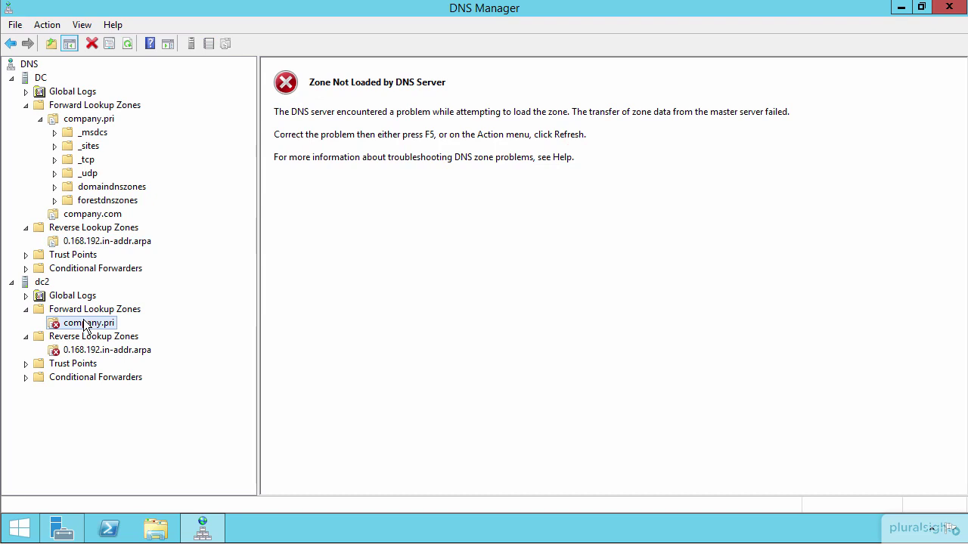
{"action": "key", "text": "F5"}
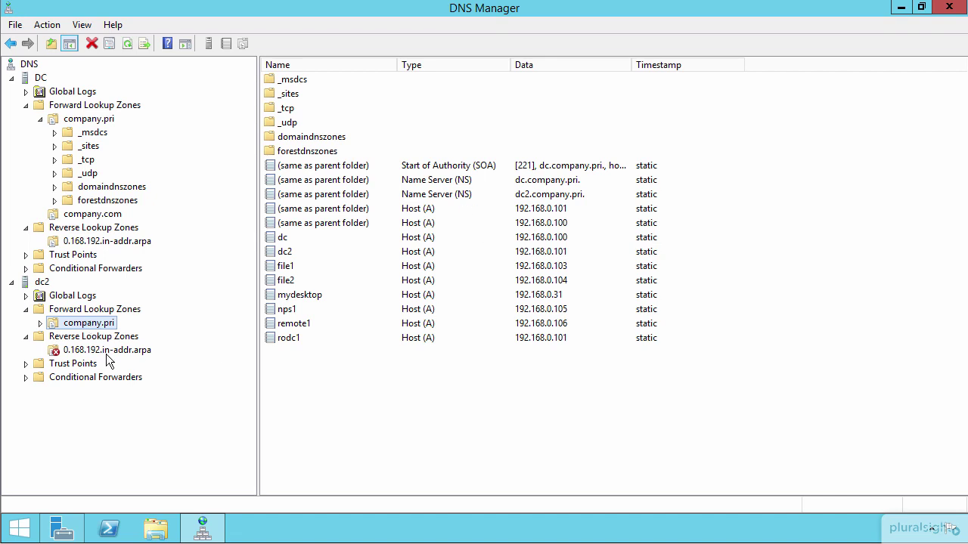
{"action": "left_click", "coordinate": [89, 350]}
{"action": "key", "text": "F5"}
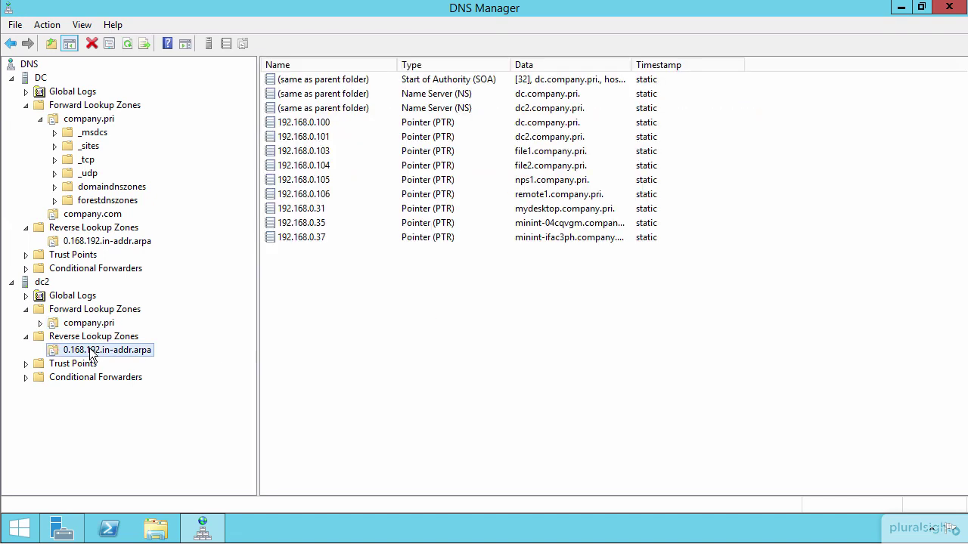